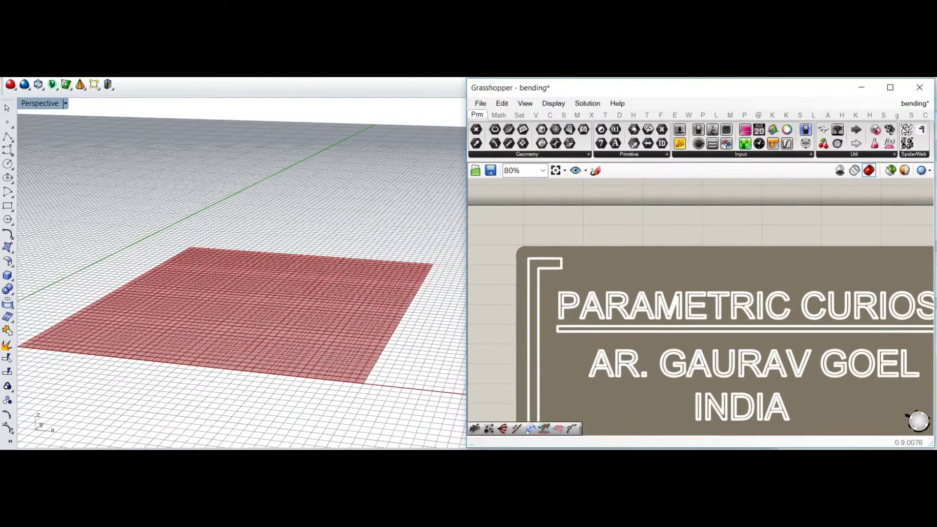
Examine the flat mesh in the Perspective viewport and the width and height counts in the Creating a Mesh group.
right_drag(276, 214, 303, 220)
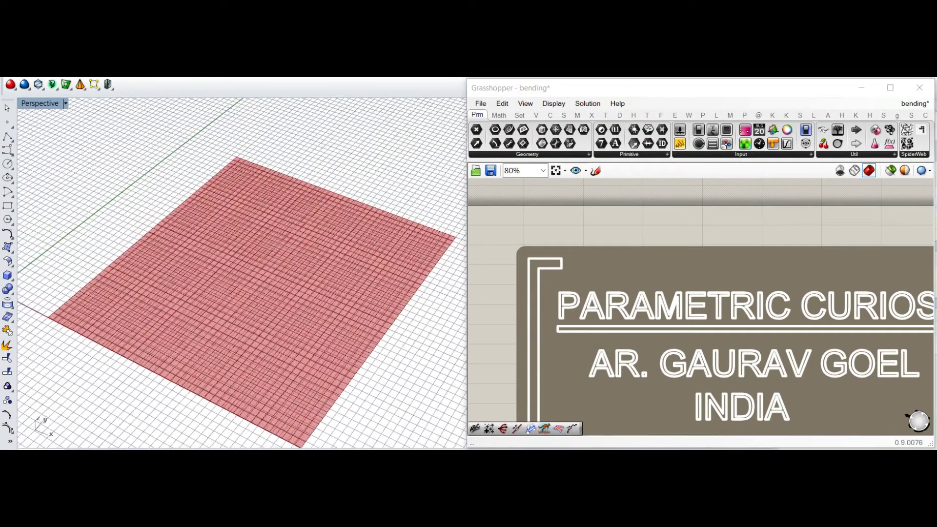
scroll(302, 220, down, 8)
scroll(281, 234, up, 9)
scroll(242, 273, down, 2)
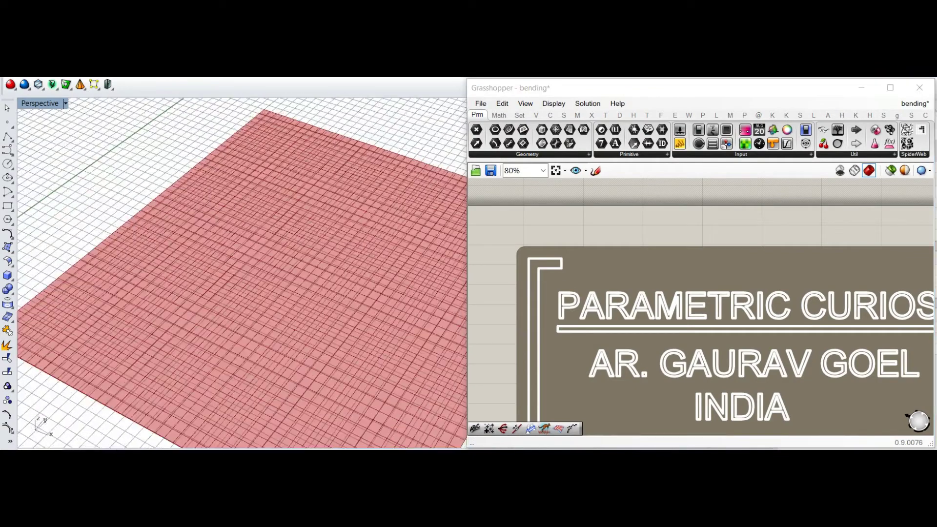
scroll(701, 308, down, 3)
scroll(540, 248, down, 2)
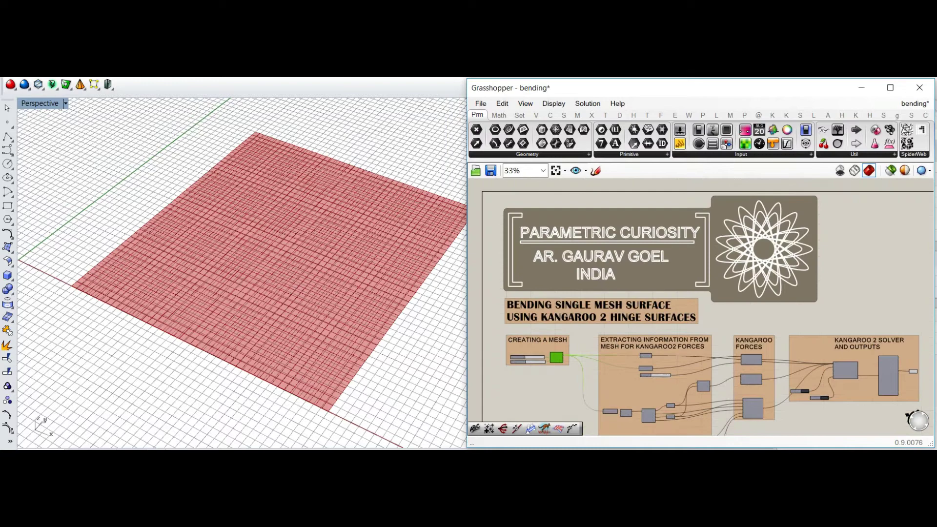
scroll(498, 351, up, 5)
right_drag(508, 354, 557, 299)
scroll(621, 281, up, 1)
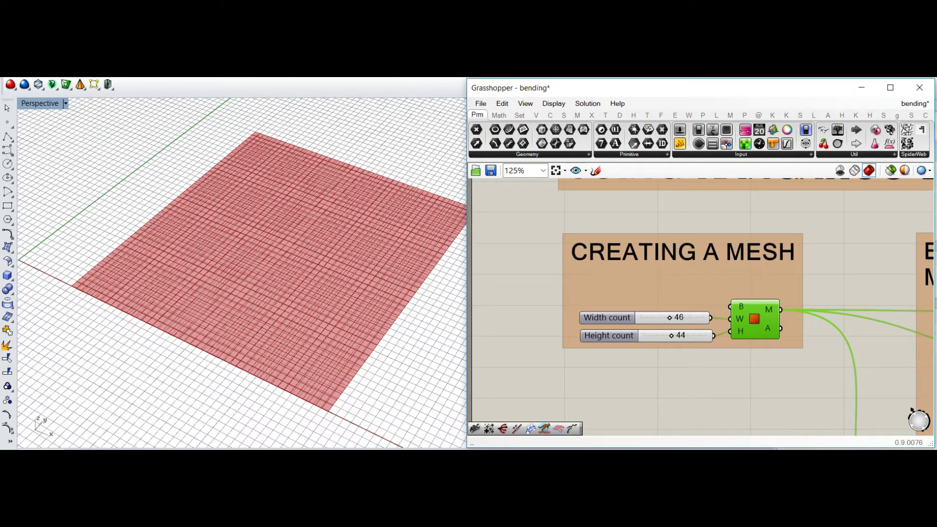
right_drag(245, 205, 247, 229)
scroll(245, 220, down, 2)
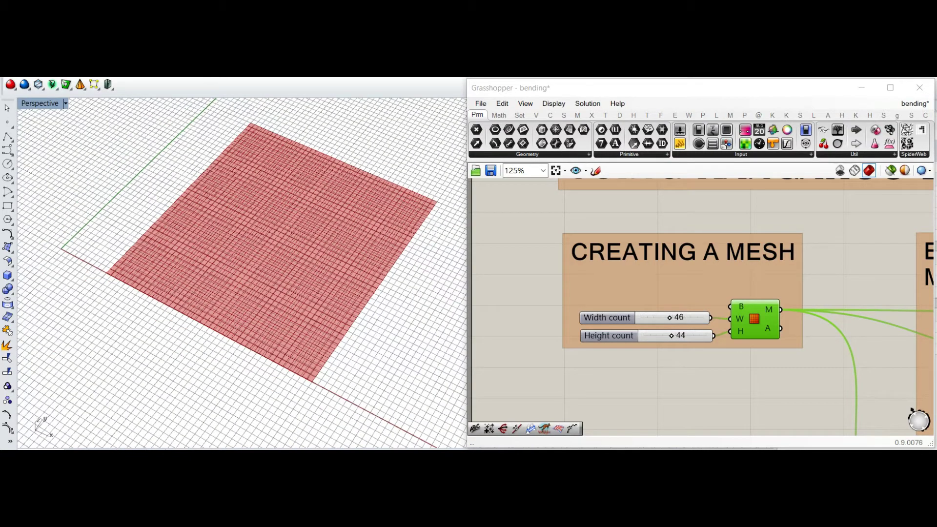
Examine the group that extracts mesh information for the Kangaroo2 forces, including the mesh edge component and its Strength slider.
right_drag(836, 304, 521, 216)
scroll(530, 252, down, 3)
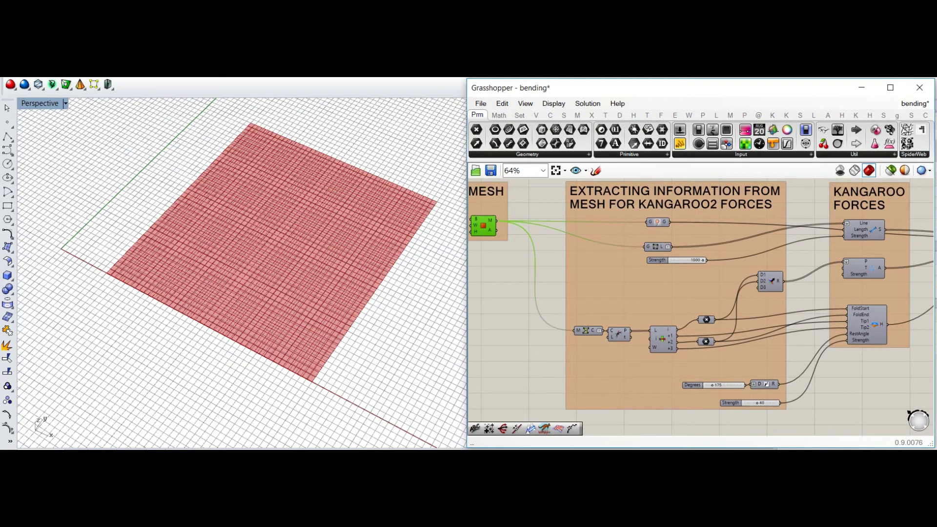
scroll(683, 264, up, 2)
click(640, 238)
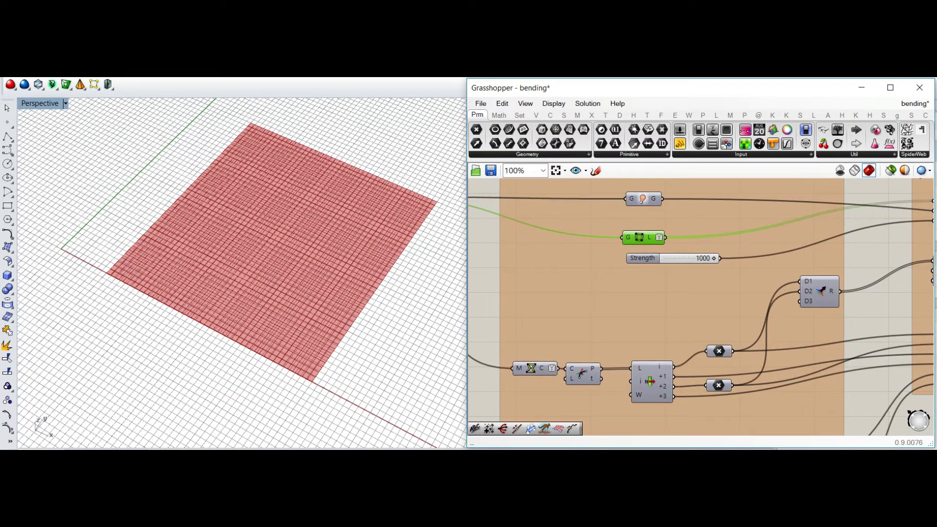
click(690, 287)
scroll(690, 287, down, 2)
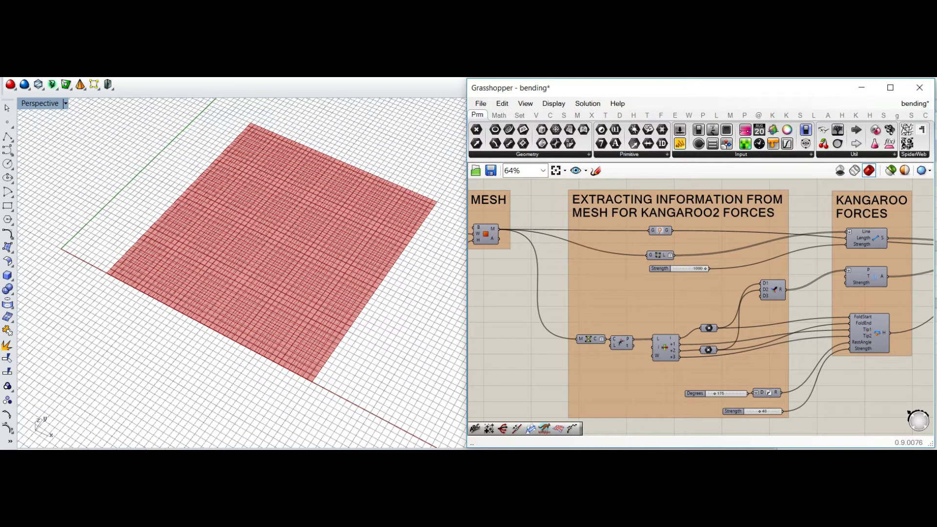
Examine the length, anchor and hinge components in the Kangaroo Forces group and their connections to the solver.
right_drag(801, 322, 676, 317)
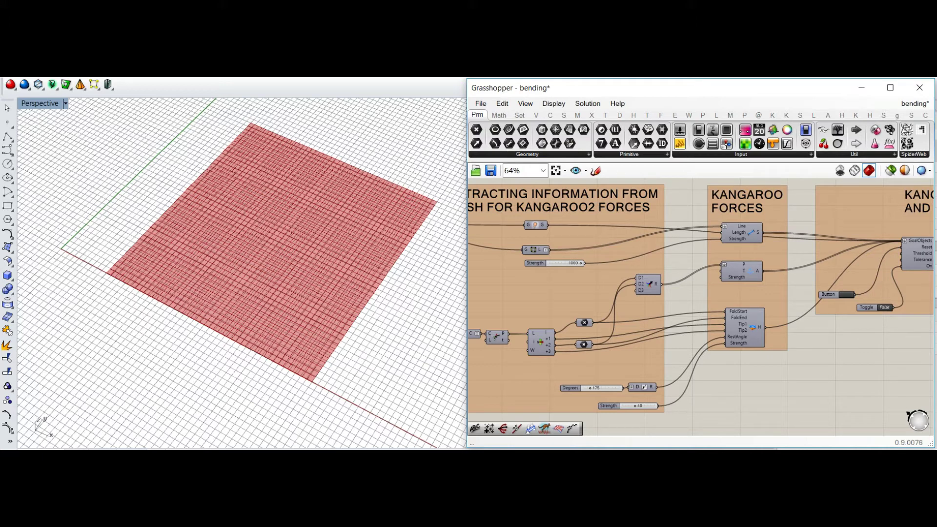
right_drag(847, 290, 766, 298)
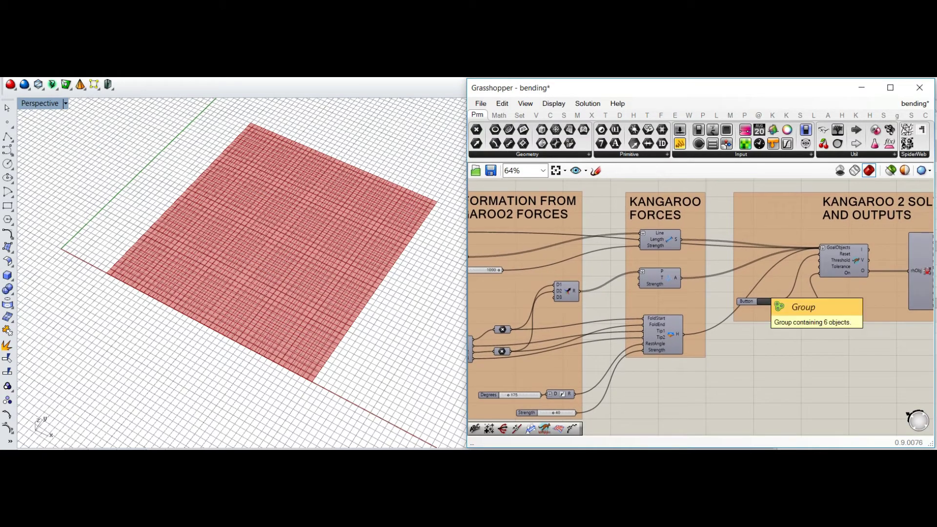
scroll(659, 178, up, 3)
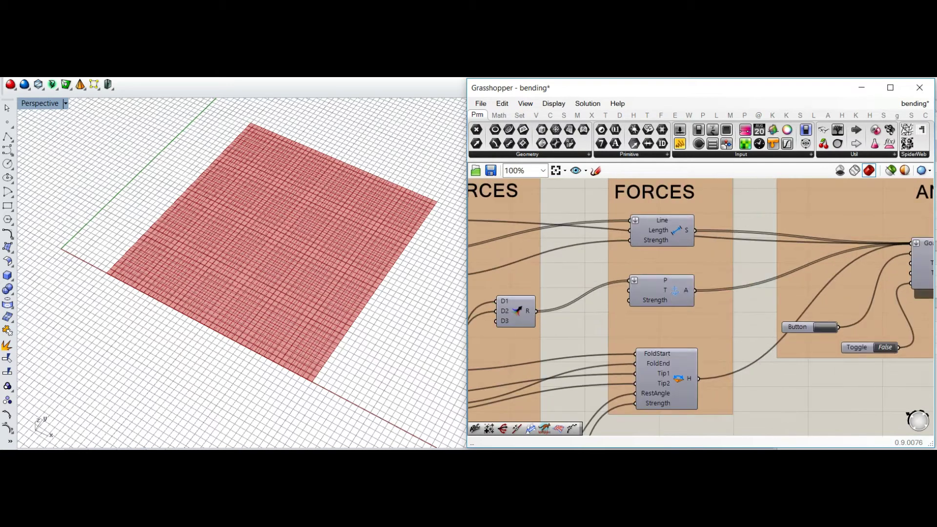
right_drag(703, 337, 698, 273)
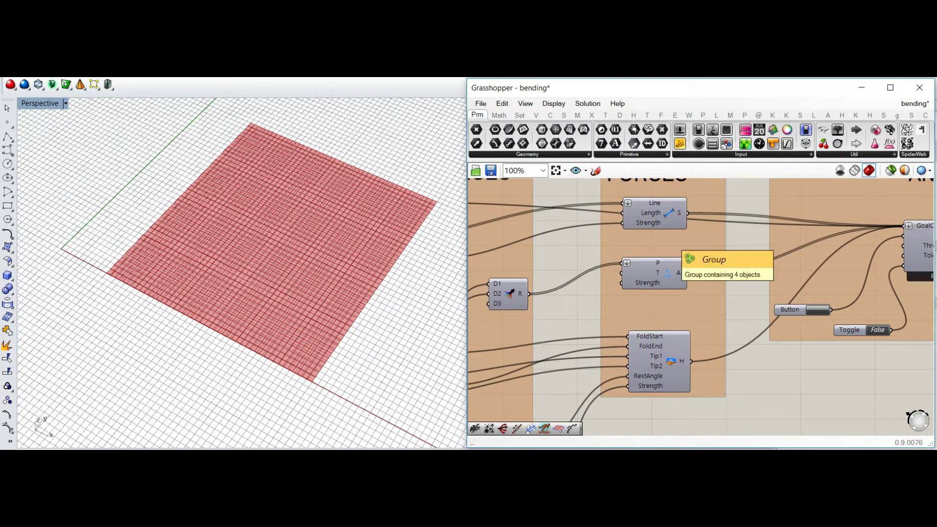
click(669, 213)
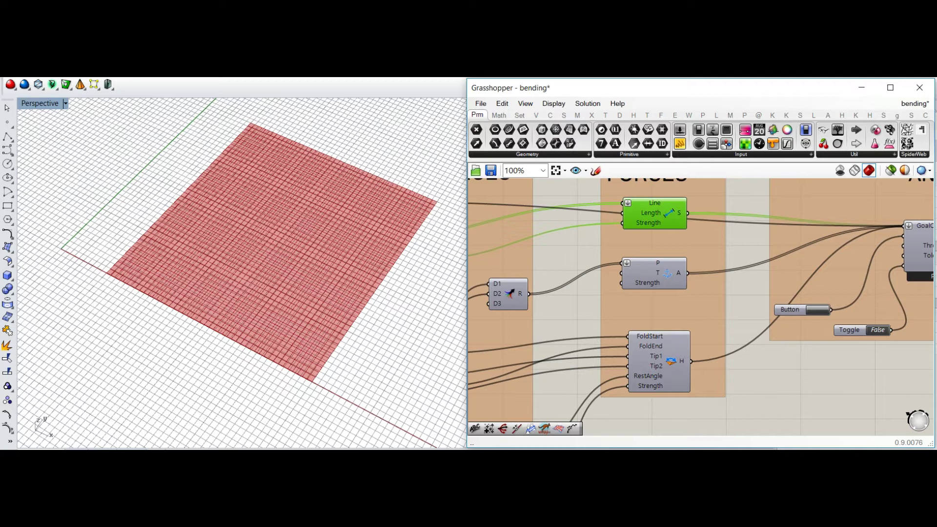
click(670, 276)
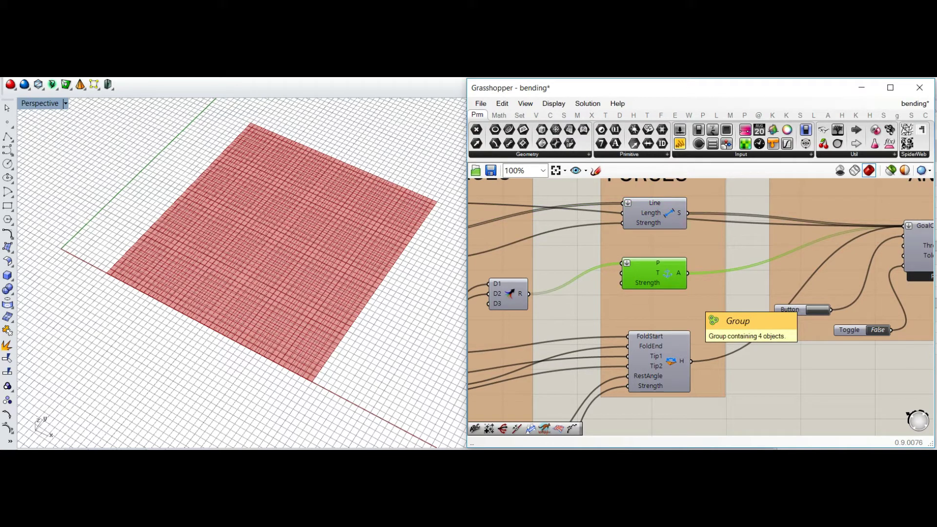
click(671, 363)
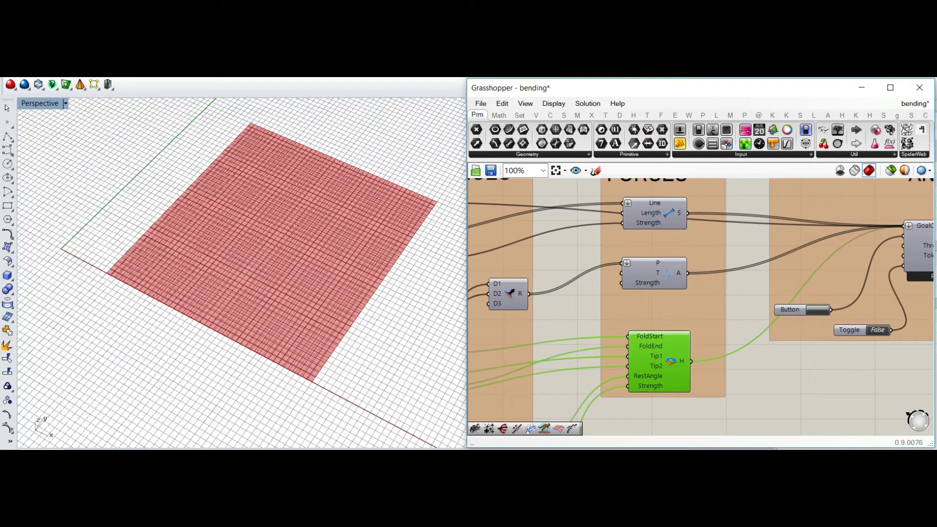
mouse_move(703, 337)
right_down()
mouse_move(637, 326)
mouse_move(619, 339)
mouse_move(687, 343)
right_up()
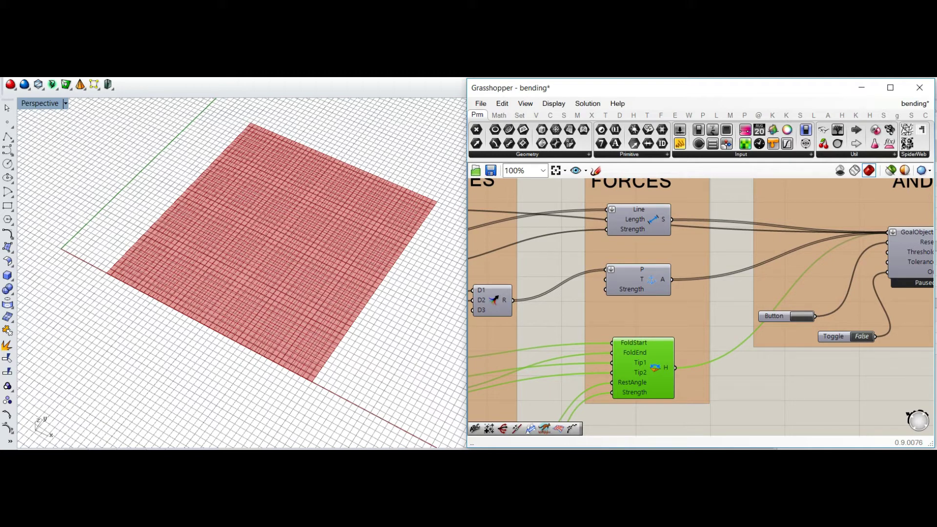
scroll(508, 338, down, 3)
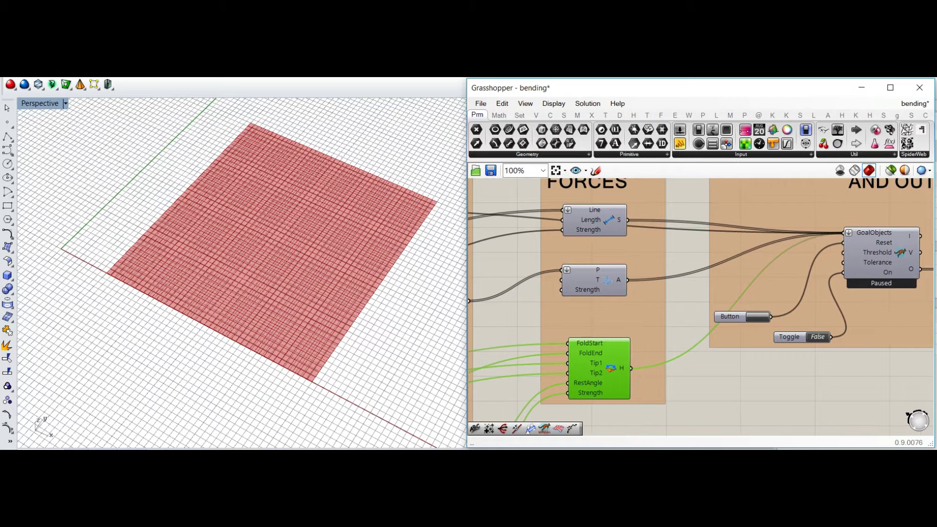
Examine the Kangaroo 2 solver component with its GoalObjects input, Reset button and On toggle.
scroll(744, 299, up, 1)
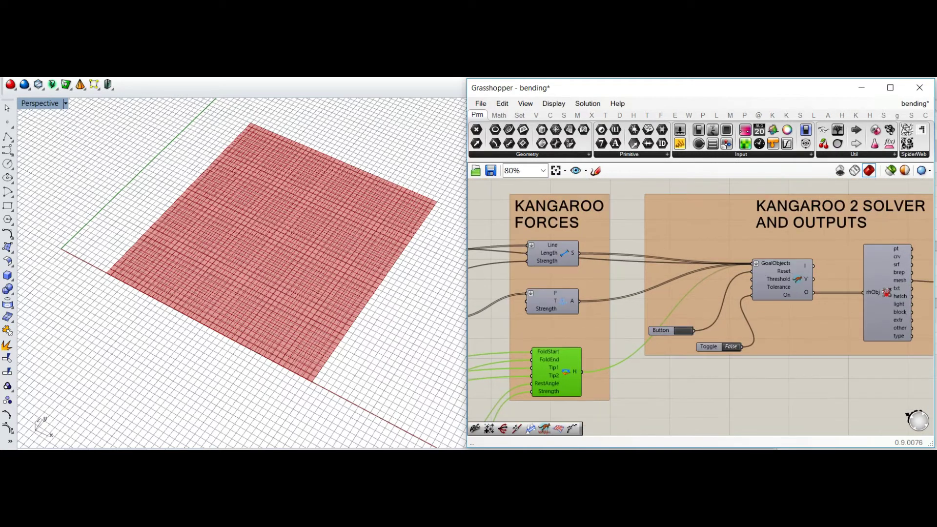
click(782, 284)
right_drag(761, 269, 733, 268)
scroll(732, 268, up, 2)
scroll(732, 281, down, 2)
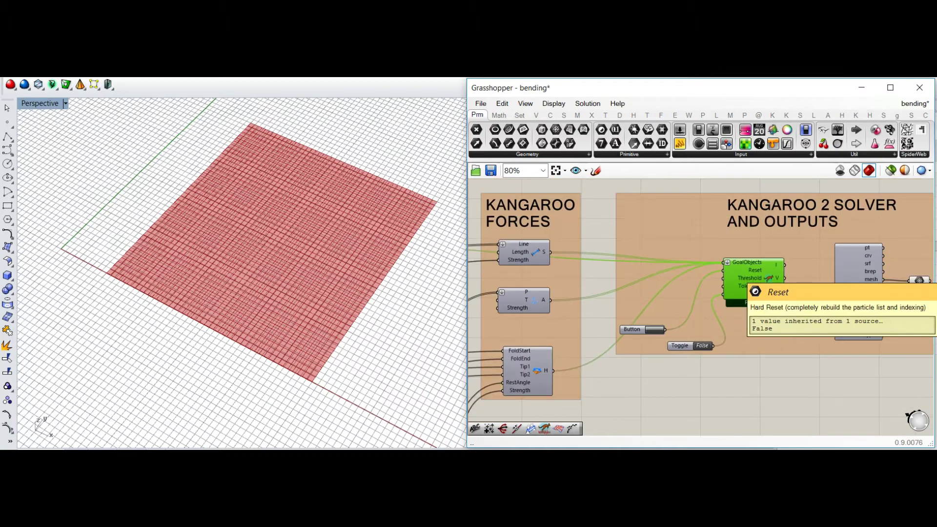
scroll(732, 281, up, 1)
scroll(890, 293, down, 4)
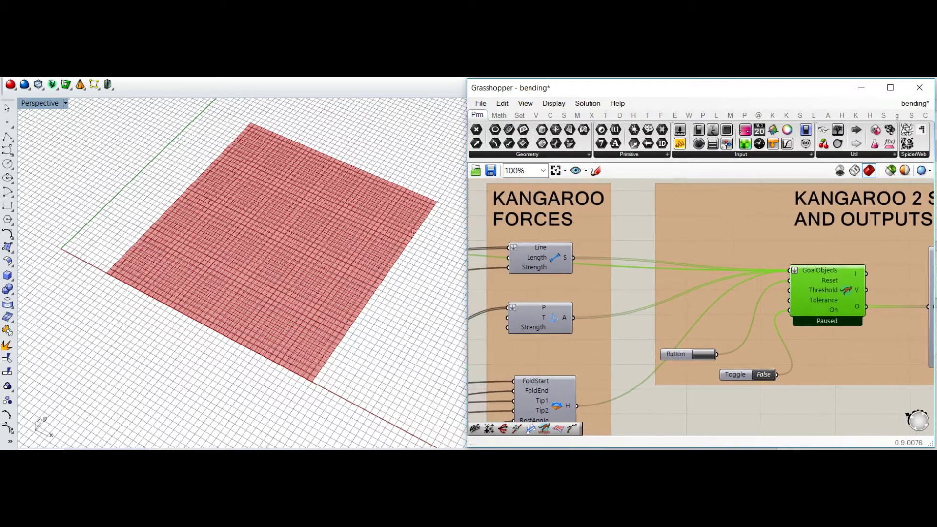
Trace the mesh output through the uppermost component of the extraction group to the solver's GoalObjects input.
scroll(832, 288, down, 1)
scroll(603, 268, up, 5)
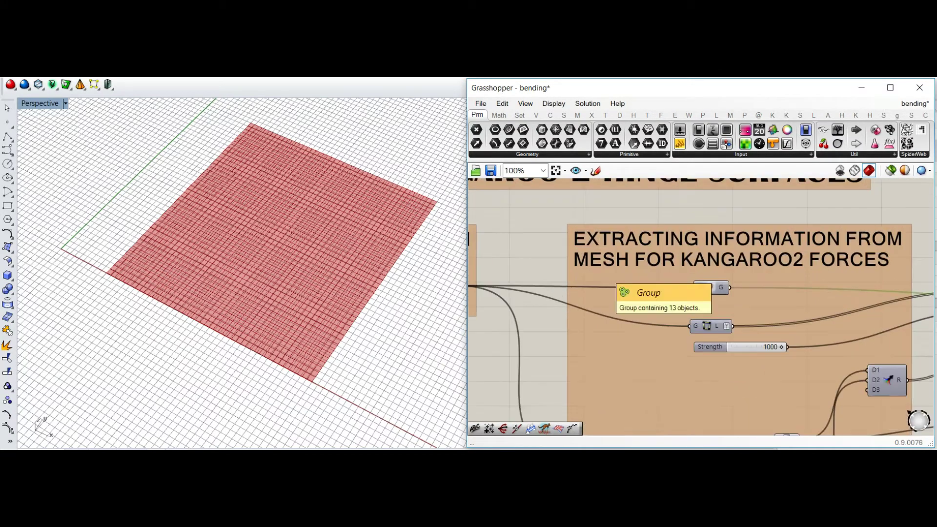
right_drag(603, 268, 746, 254)
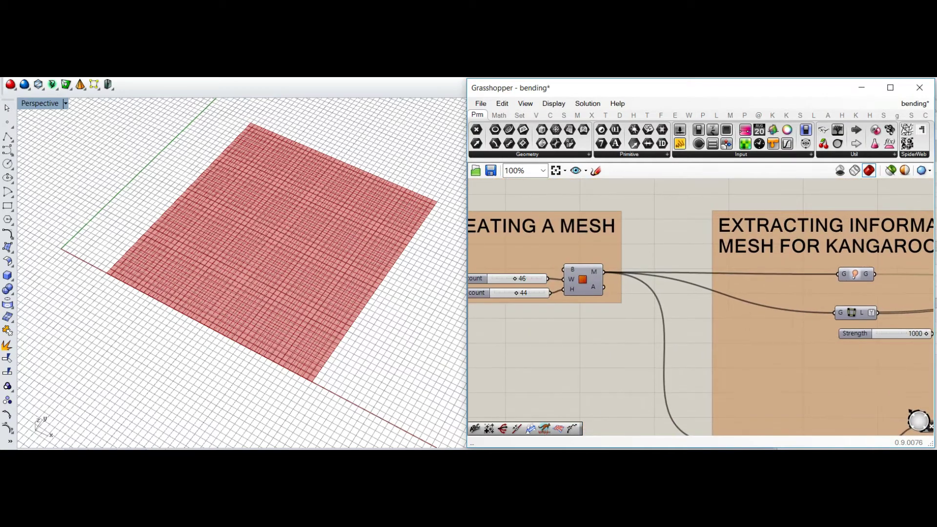
click(857, 273)
right_drag(856, 274, 620, 257)
scroll(619, 258, down, 2)
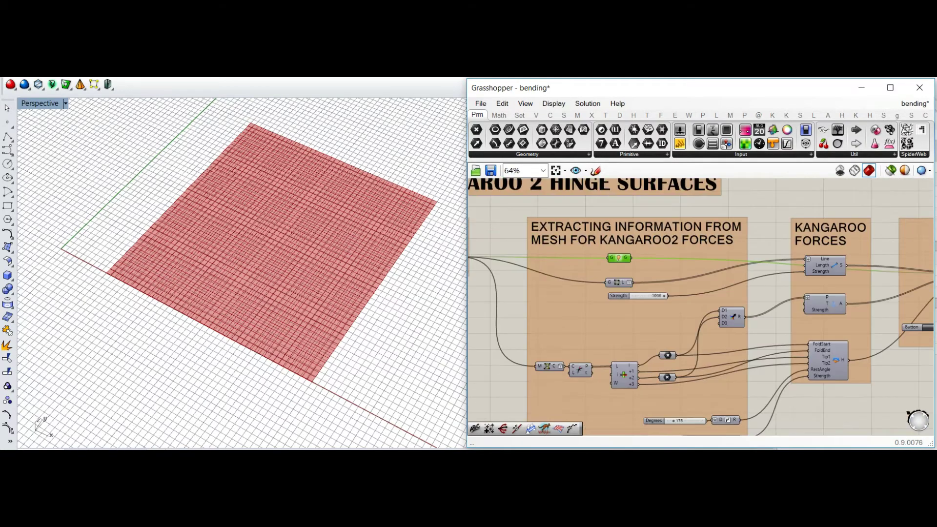
right_drag(781, 263, 621, 254)
right_drag(873, 275, 699, 275)
scroll(825, 272, up, 2)
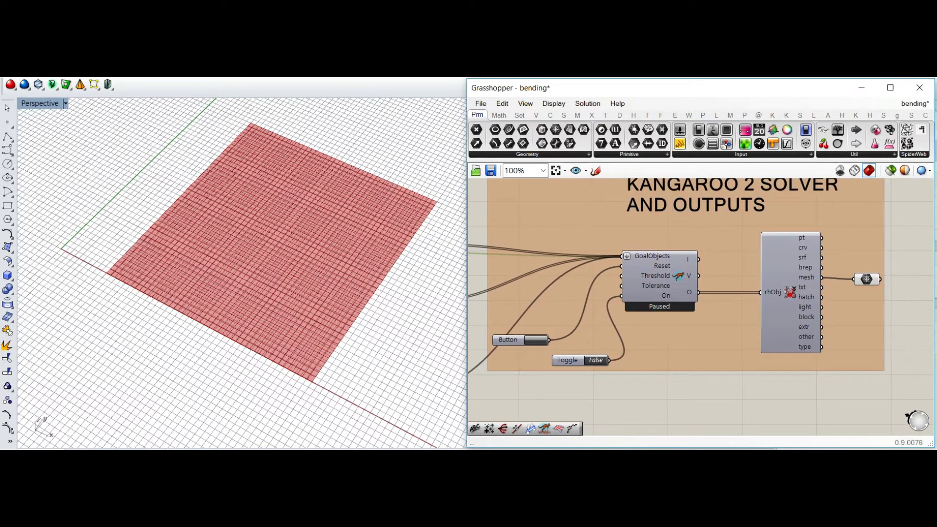
Examine the component that sorts the solver's output objects by type and the mesh container connected to its mesh output.
click(713, 396)
click(795, 274)
right_drag(795, 274, 718, 278)
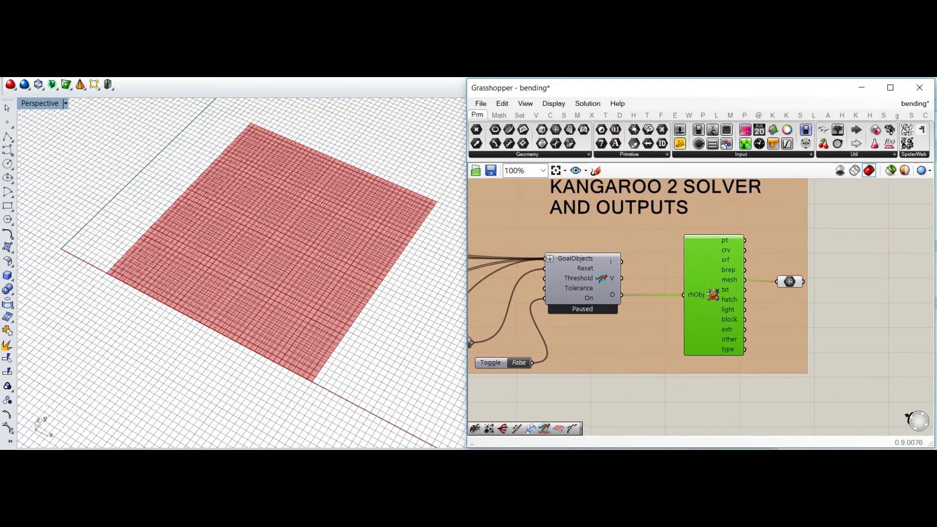
scroll(718, 278, up, 2)
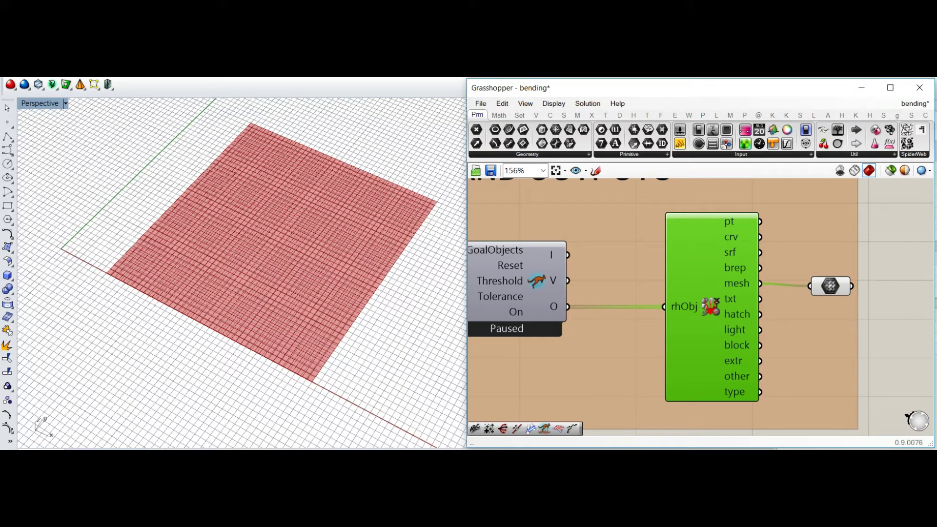
click(831, 286)
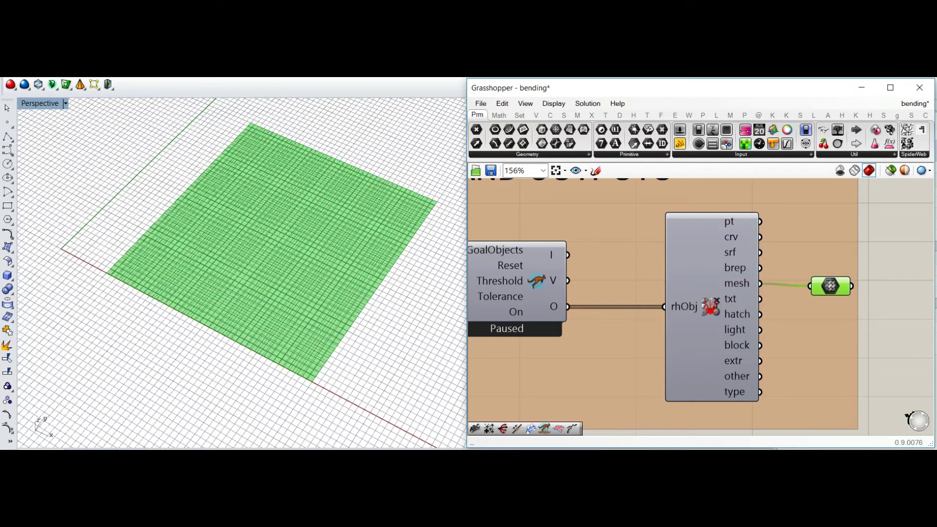
click(878, 262)
scroll(878, 262, down, 7)
scroll(587, 246, up, 2)
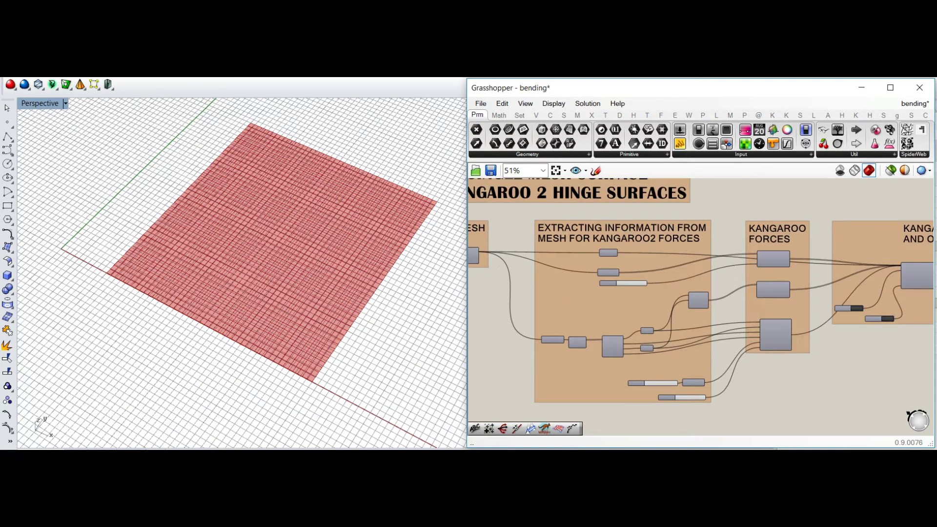
Examine the Degrees and Strength sliders that feed the hinge force's RestAngle and Strength inputs.
right_drag(587, 246, 682, 222)
scroll(815, 366, up, 3)
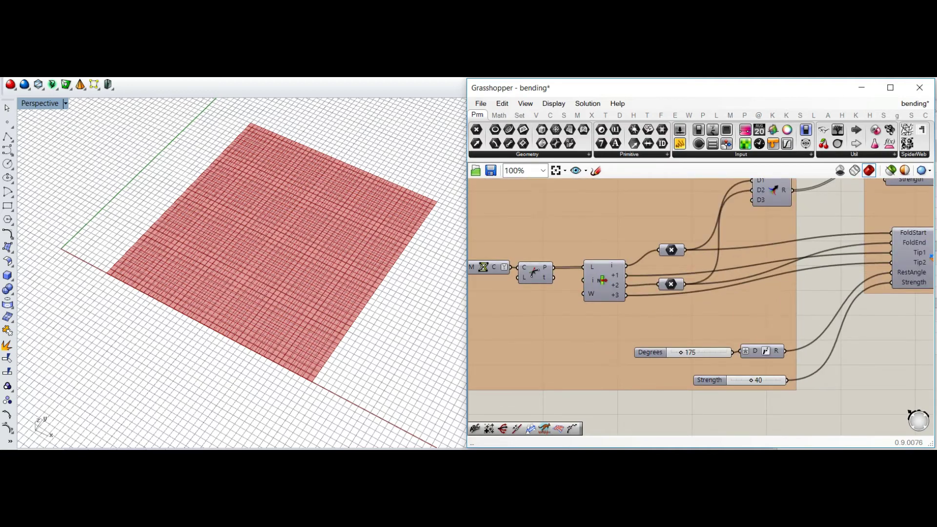
scroll(816, 364, down, 2)
right_drag(816, 365, 573, 382)
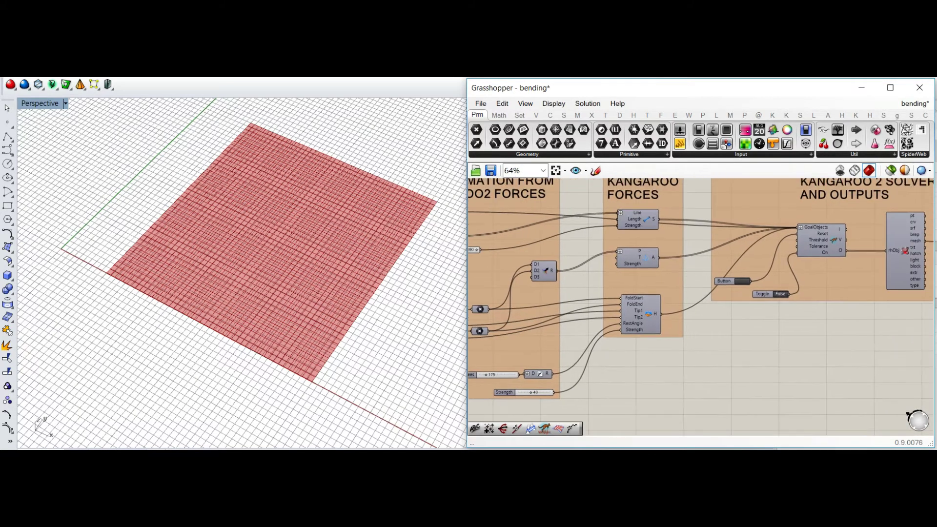
Start the bending simulation by setting the Kangaroo solver's On toggle to True.
scroll(772, 285, up, 3)
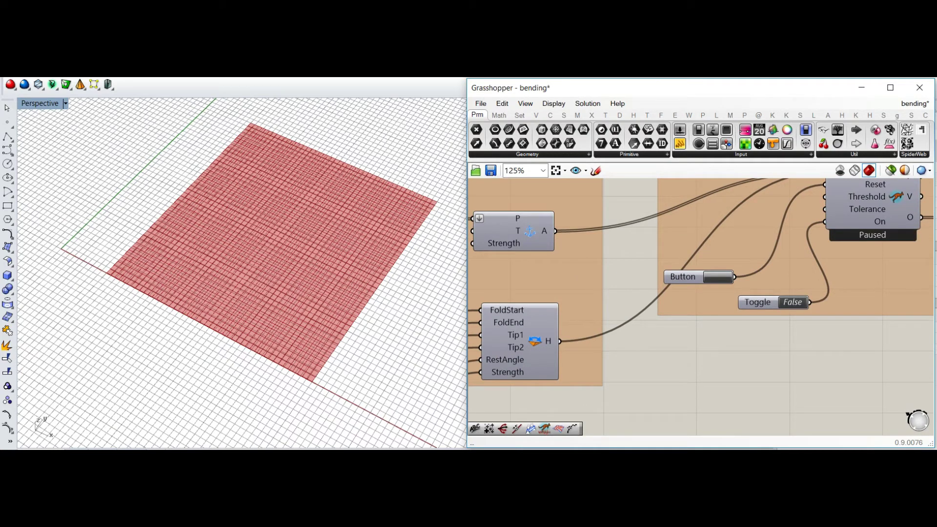
right_drag(772, 284, 737, 320)
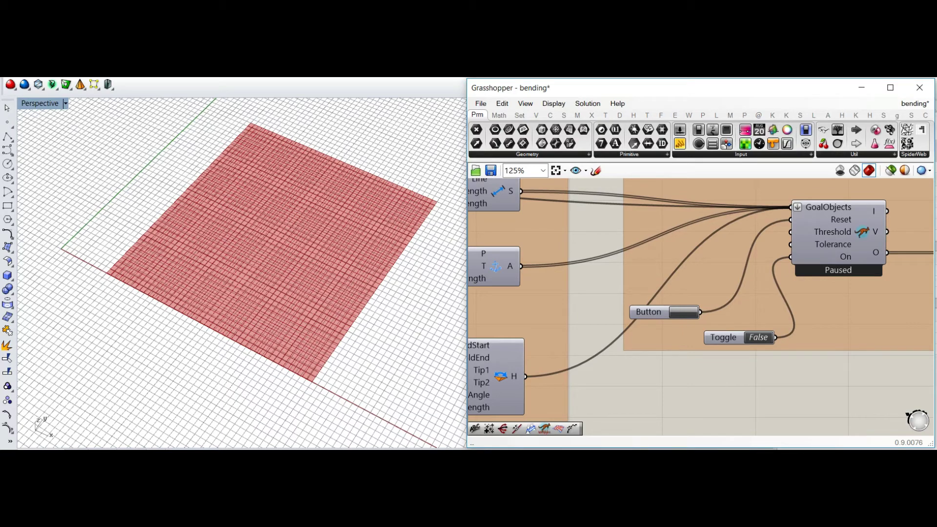
right_drag(274, 284, 317, 228)
scroll(240, 258, up, 2)
double_click(759, 338)
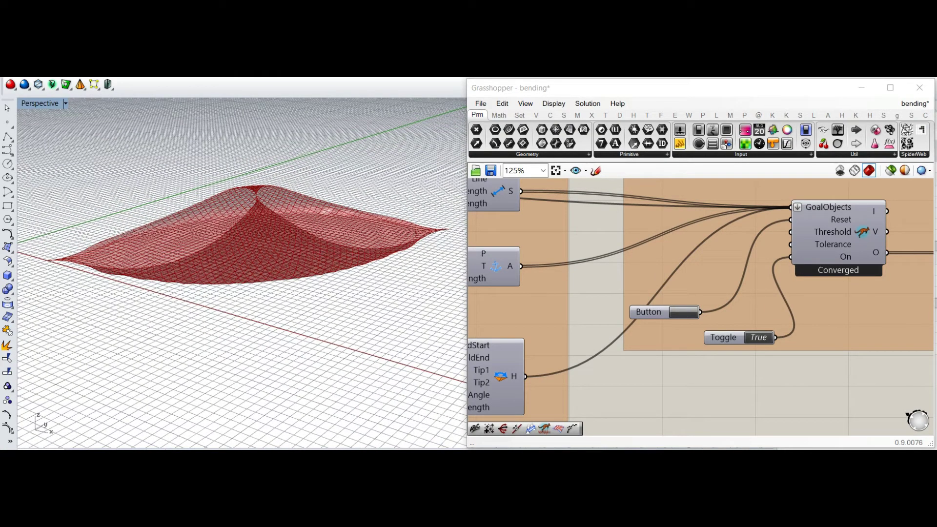
Inspect the bent mesh from a low angle, then reset the solver to rerun the bending simulation.
right_drag(283, 274, 249, 214)
scroll(242, 273, up, 5)
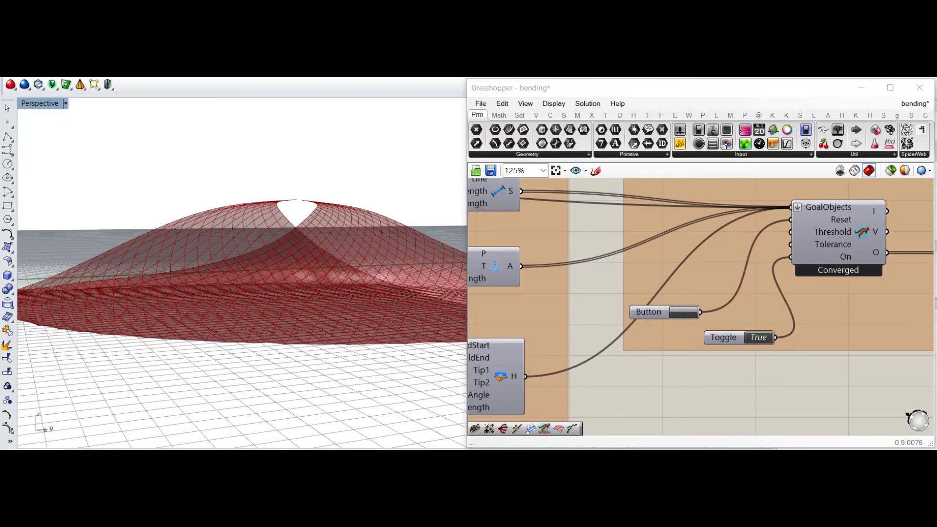
mouse_move(242, 273)
right_down()
mouse_move(279, 317)
mouse_move(239, 289)
right_up()
scroll(279, 317, down, 3)
click(685, 313)
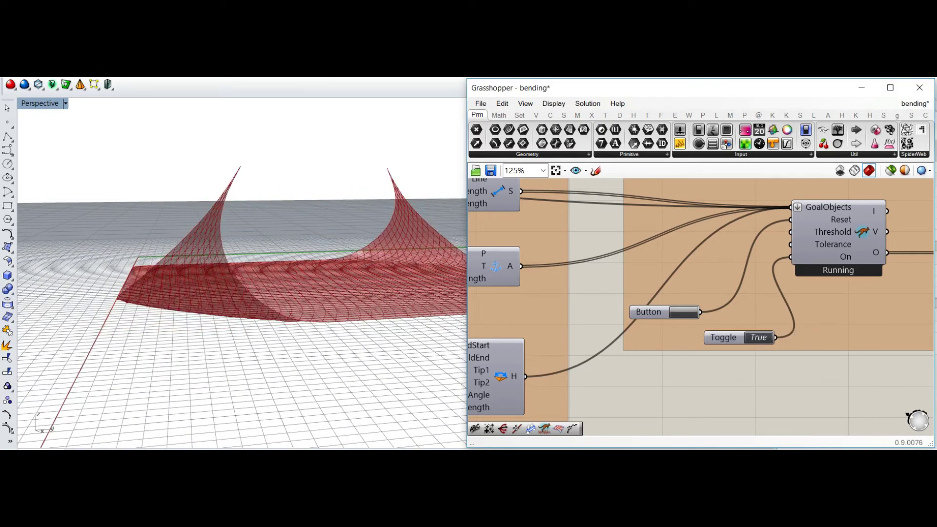
right_drag(685, 362, 694, 361)
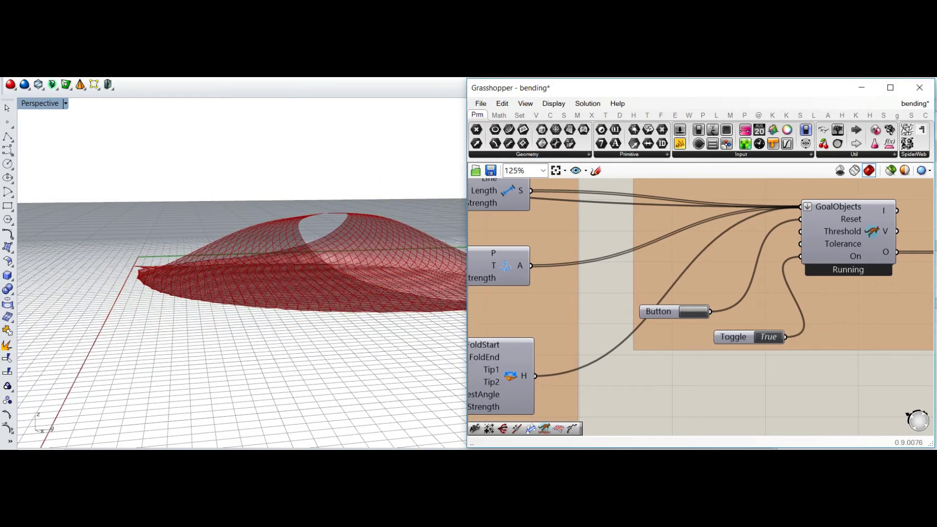
Inspect the bent mesh from several sides and shift the Grasshopper window away to uncover more of the Perspective viewport.
right_drag(269, 295, 358, 277)
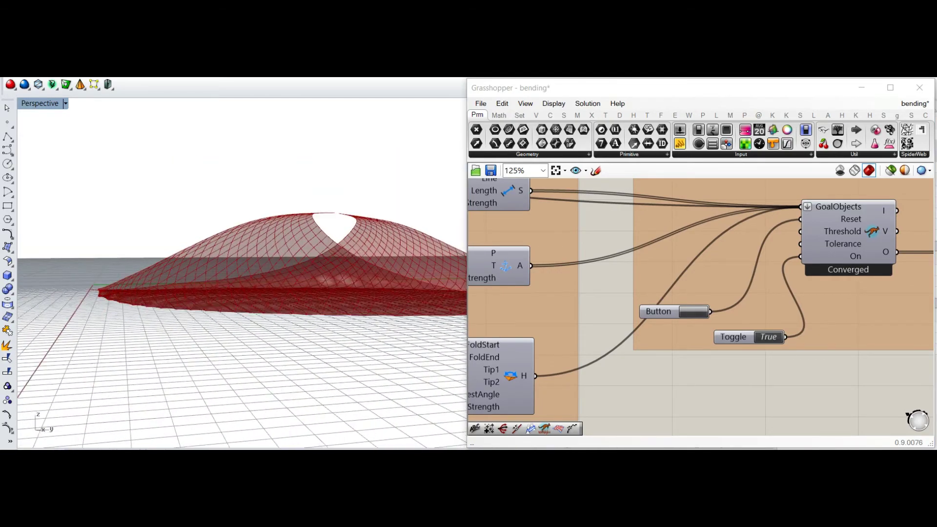
right_drag(293, 281, 327, 306)
right_drag(234, 273, 349, 259)
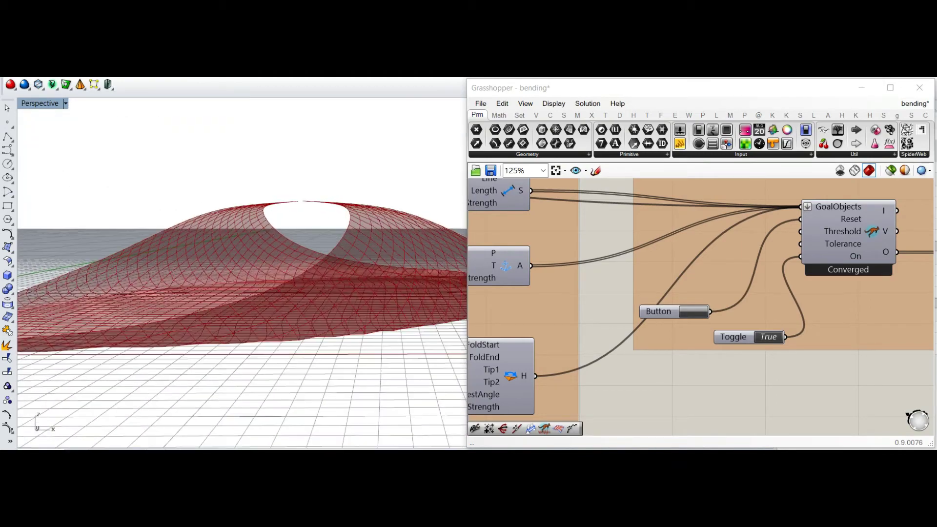
drag(543, 89, 666, 87)
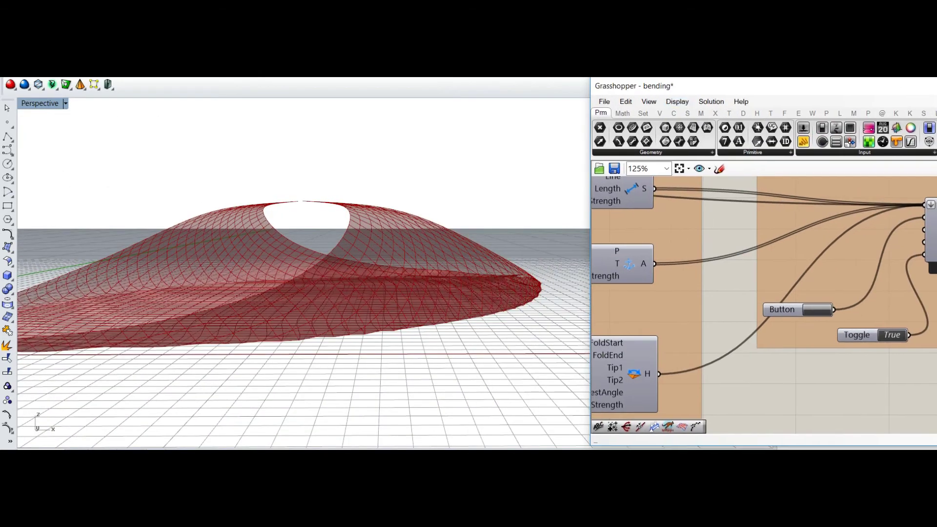
mouse_move(415, 298)
right_down()
mouse_move(346, 281)
mouse_move(264, 285)
mouse_move(413, 298)
right_up()
right_drag(342, 273, 263, 325)
View the entire bending definition on the canvas, from the title block to the solver outputs.
right_drag(759, 308, 839, 317)
scroll(766, 297, down, 8)
scroll(845, 310, down, 1)
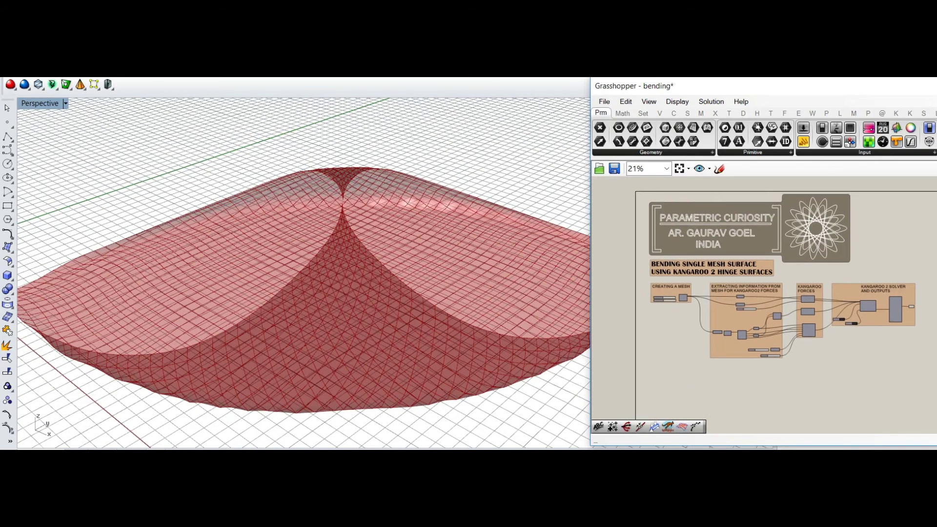